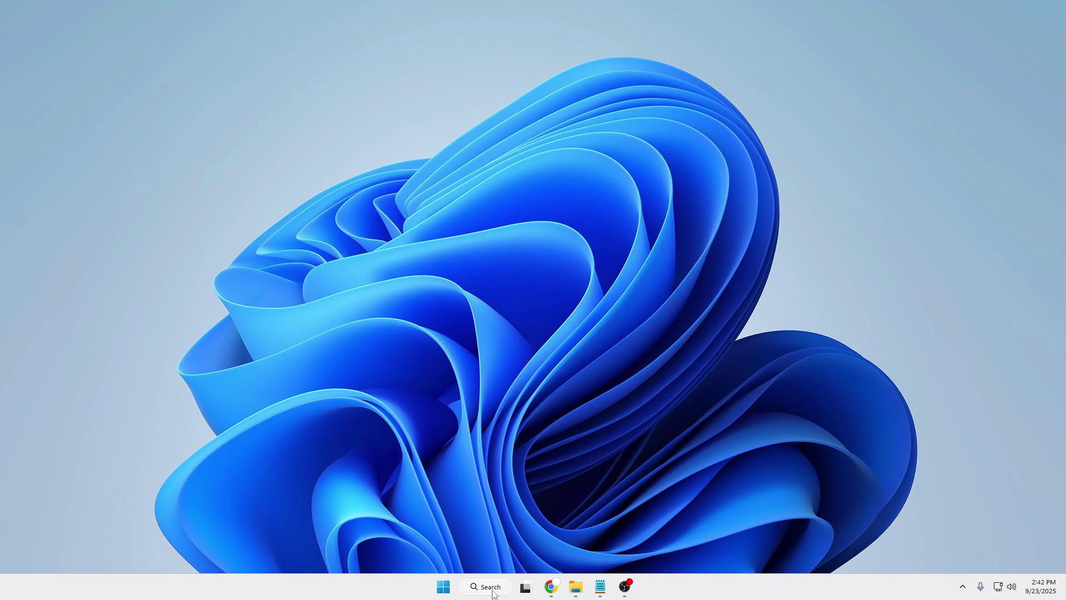
- Launch sysdm.cpl, open Performance Options from the Advanced tab, and move the dialog higher up
click(491, 592)
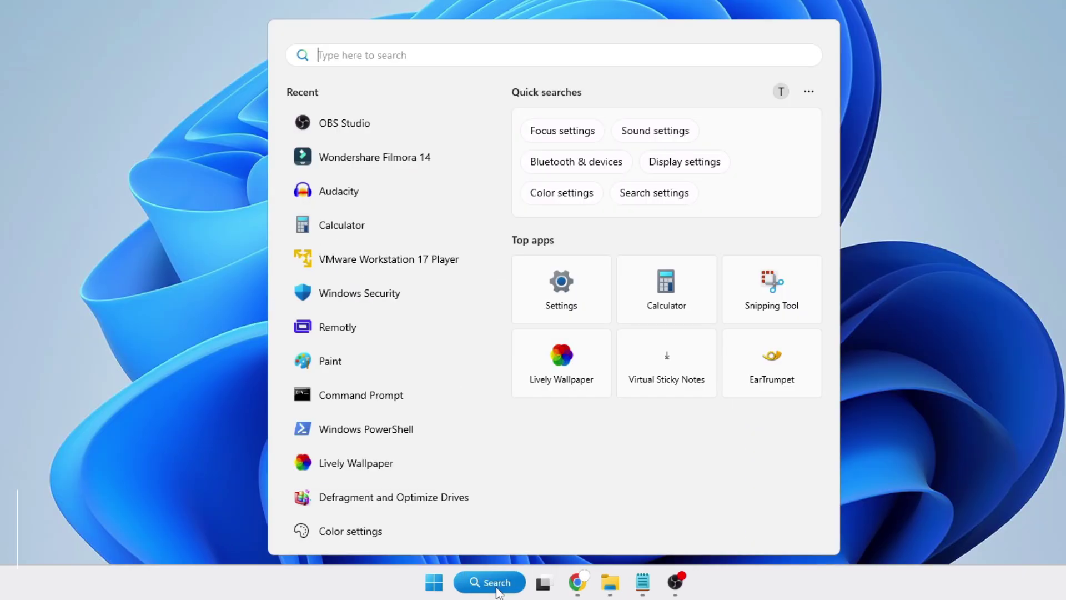
text(sysd)
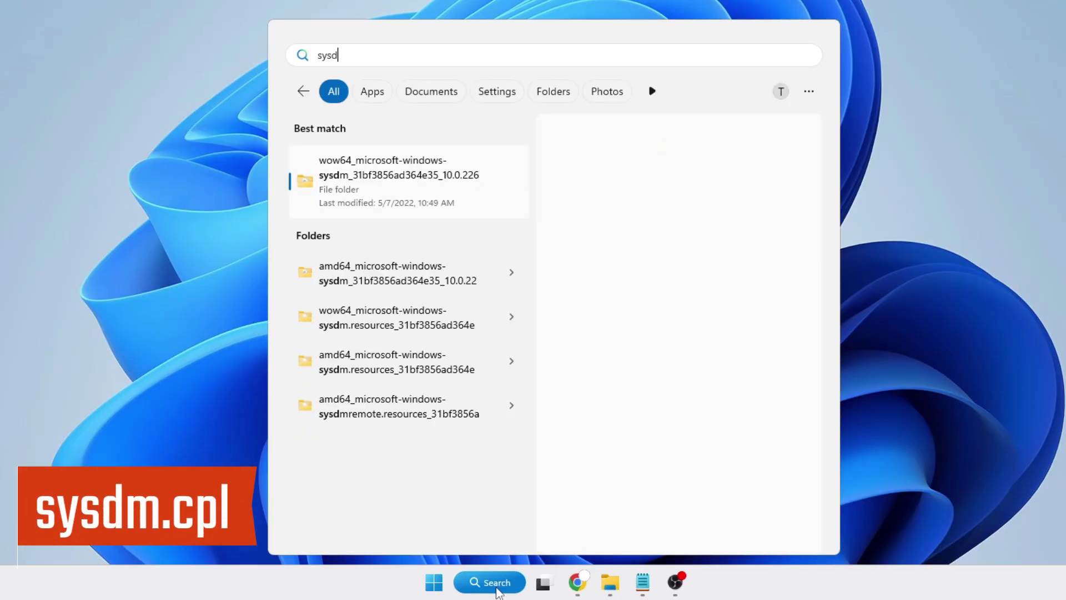
text(m.cpl)
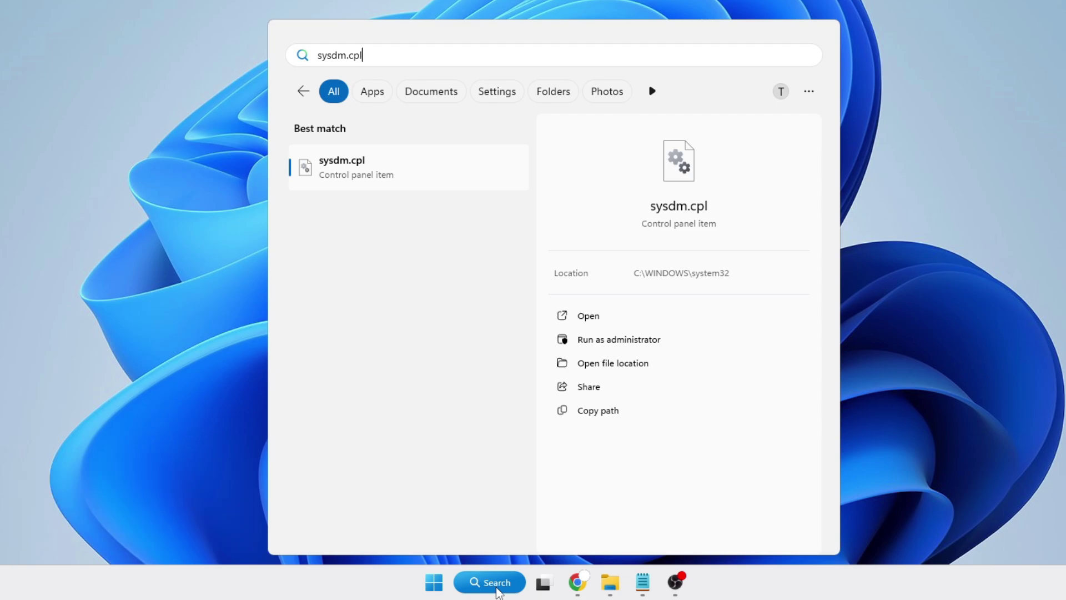
key(Return)
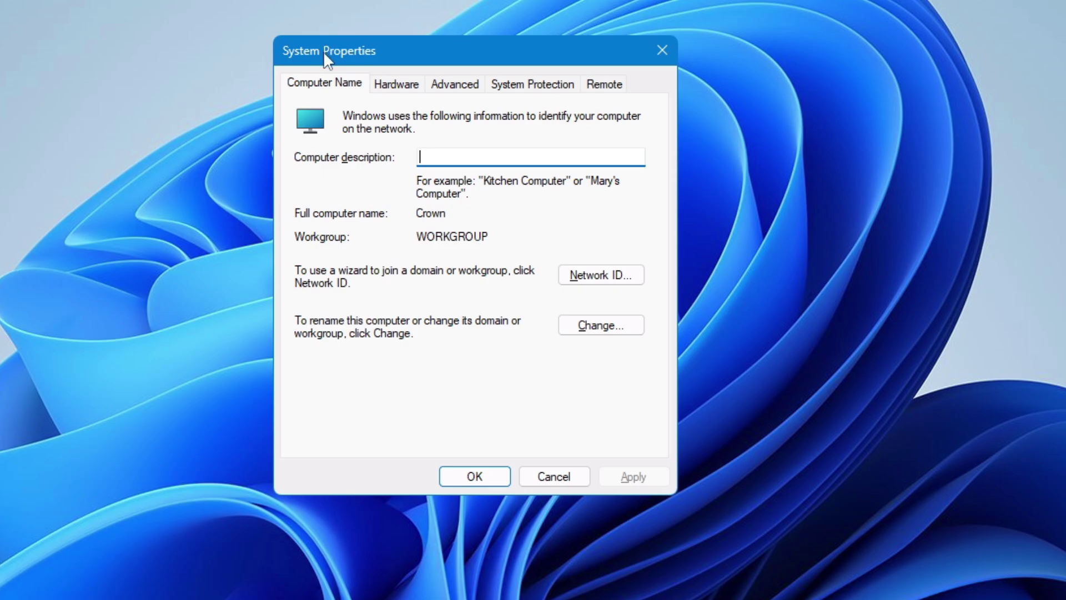
click(455, 91)
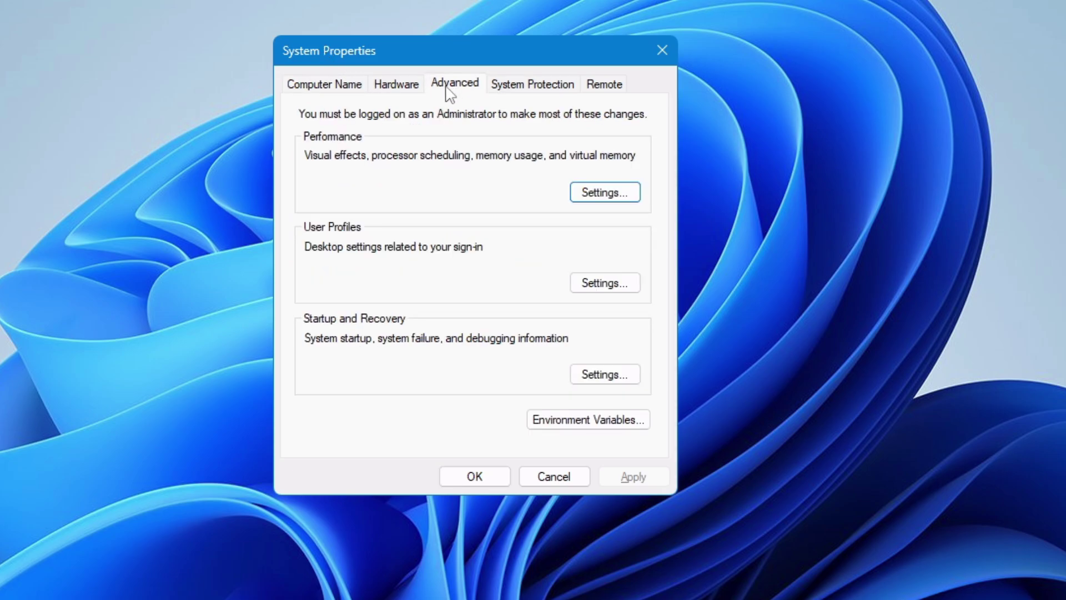
click(593, 196)
drag(498, 119, 493, 49)
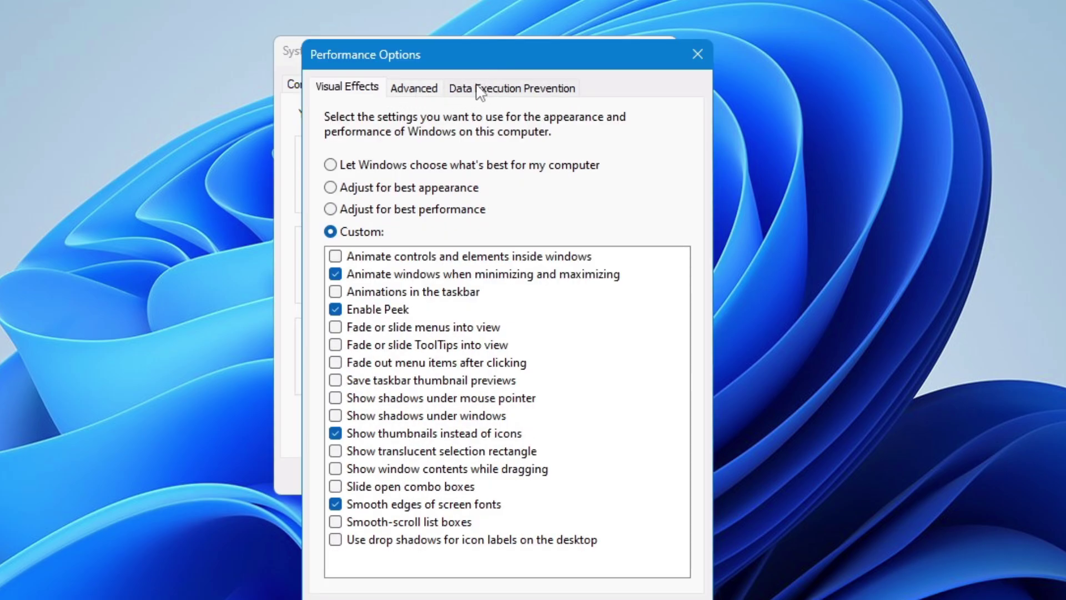
- Show the Advanced tab of Performance Options, with its 12800 MB total paging file size
click(413, 90)
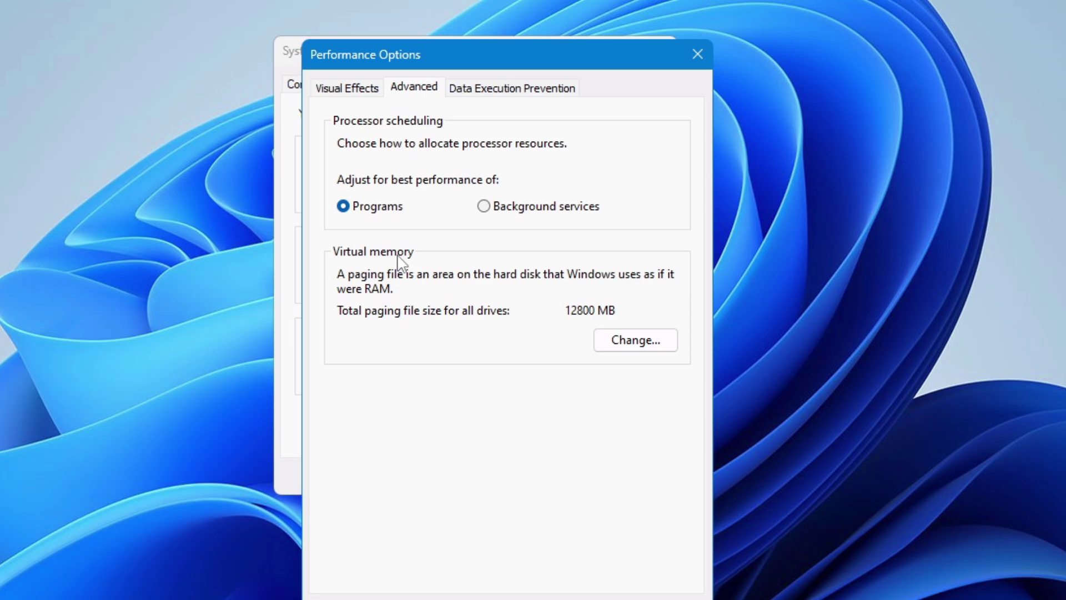
- Open the Virtual Memory dialog from Change... under Virtual memory
click(636, 341)
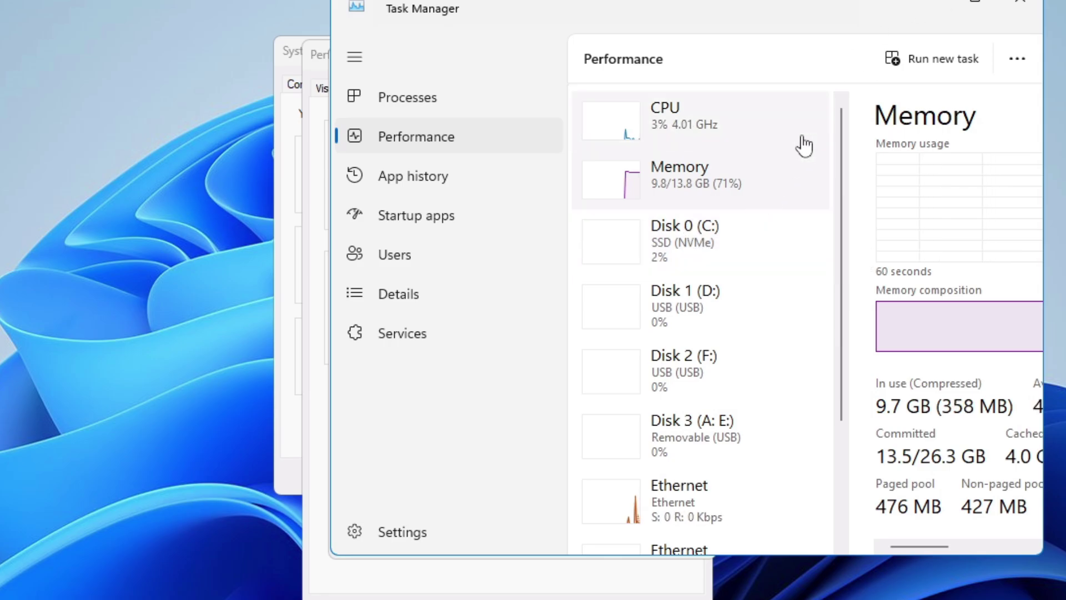
- Minimize Task Manager so the Virtual Memory dialog is visible again
click(932, 10)
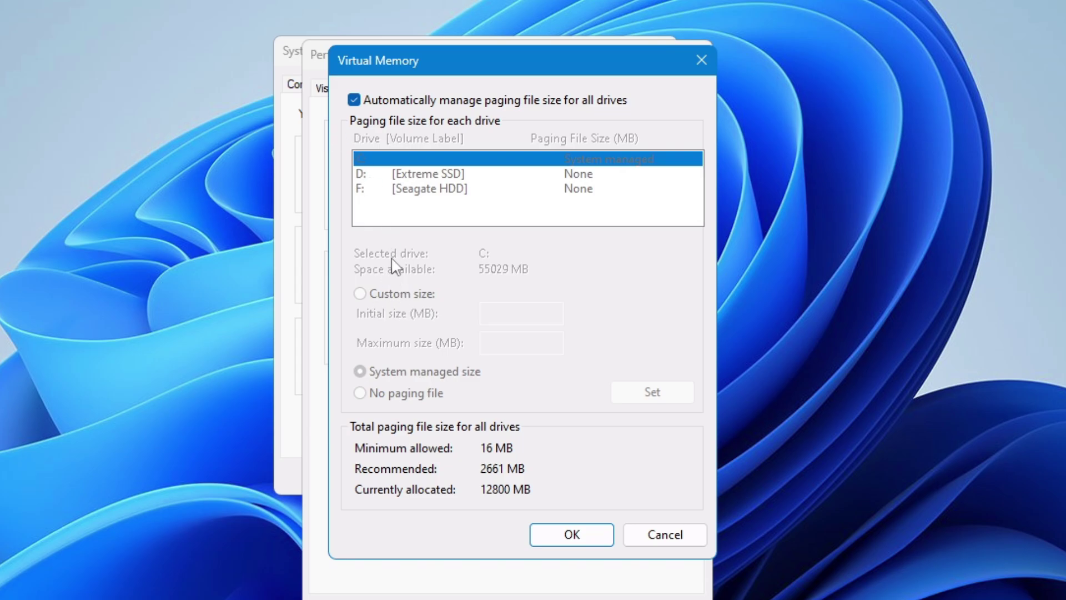
- Turn off automatic paging file management for all drives and choose Custom size for C:
click(354, 99)
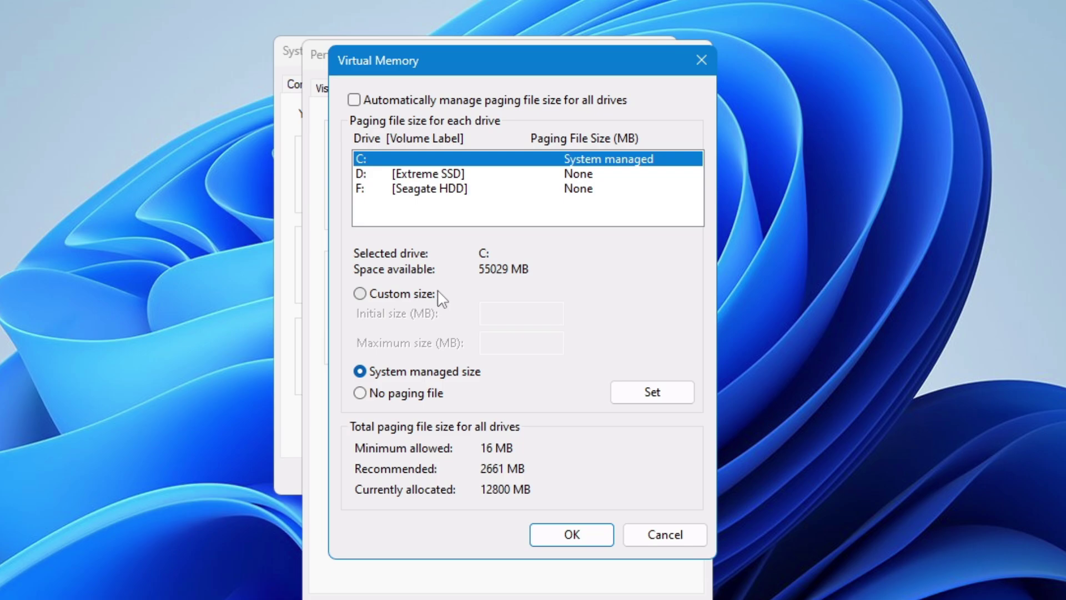
click(393, 299)
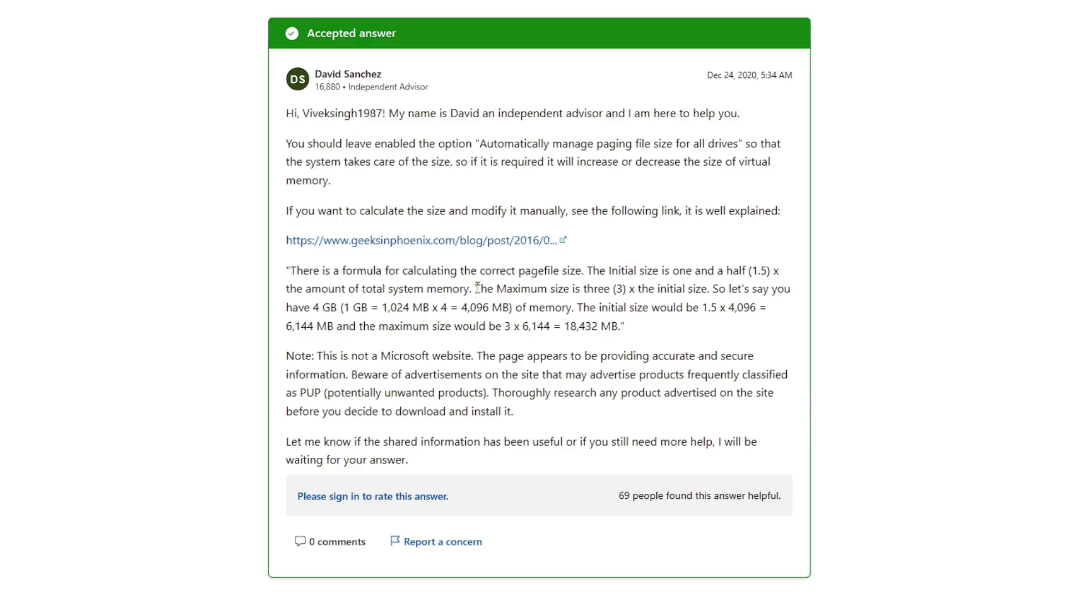
drag(588, 270, 711, 291)
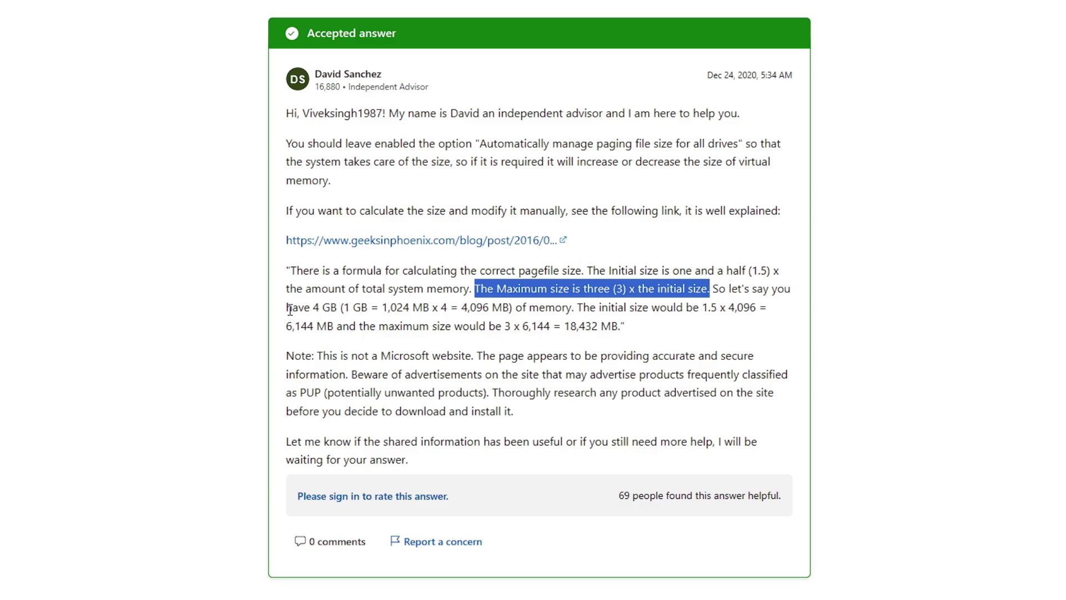
drag(287, 307, 698, 312)
drag(503, 326, 552, 326)
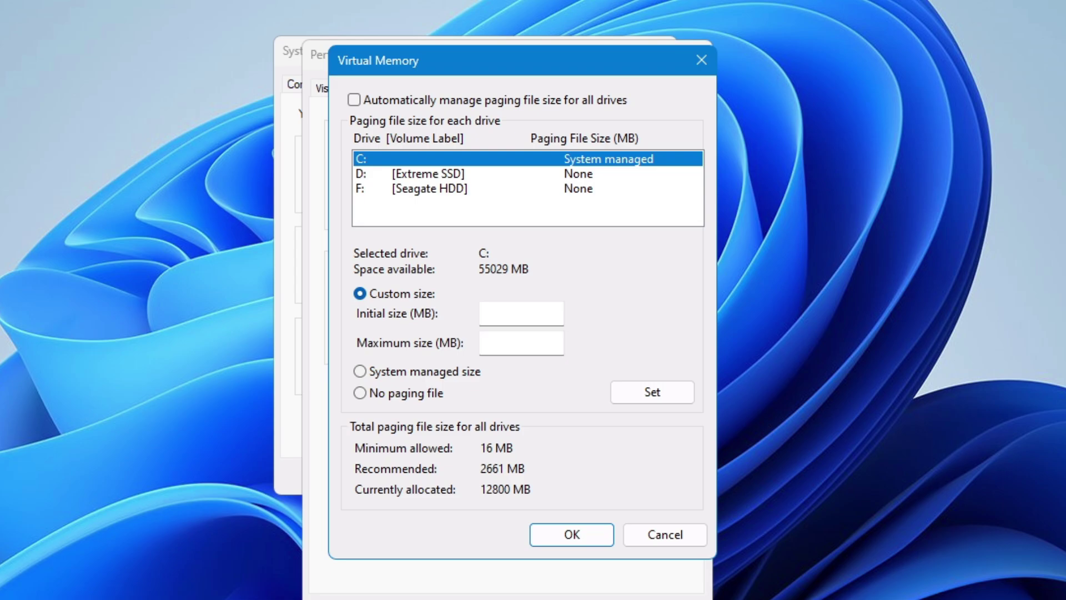
- Open Calculator, then check the 16 GB of installed RAM in Task Manager's Memory page
key(super)
text(calc)
key(Return)
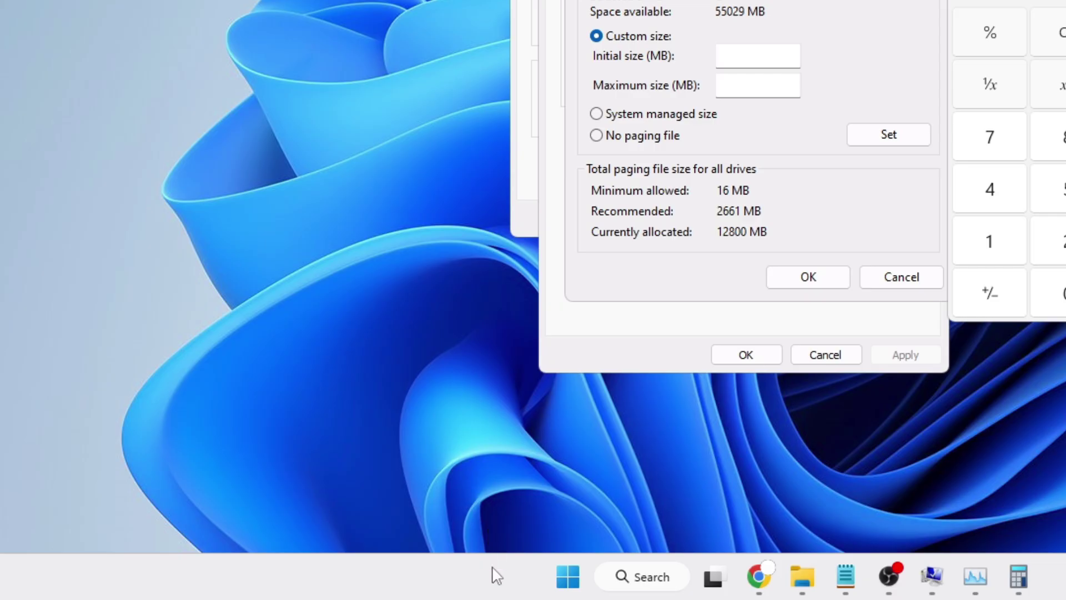
right_click(258, 599)
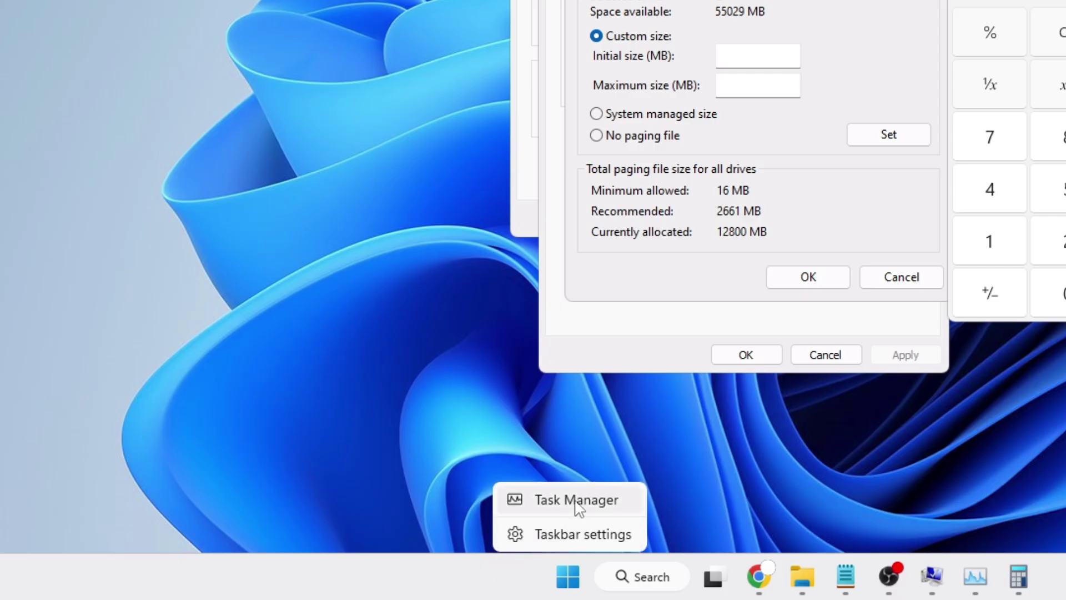
click(578, 501)
click(900, 0)
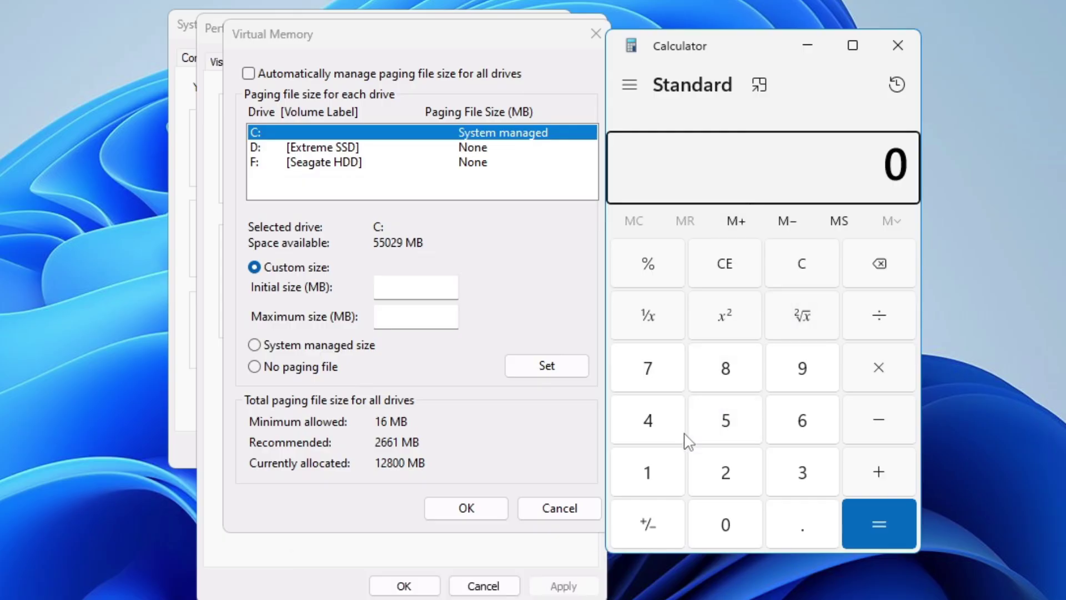
- Compute 16 × 1024 = 16,384 in Calculator
click(667, 474)
click(788, 420)
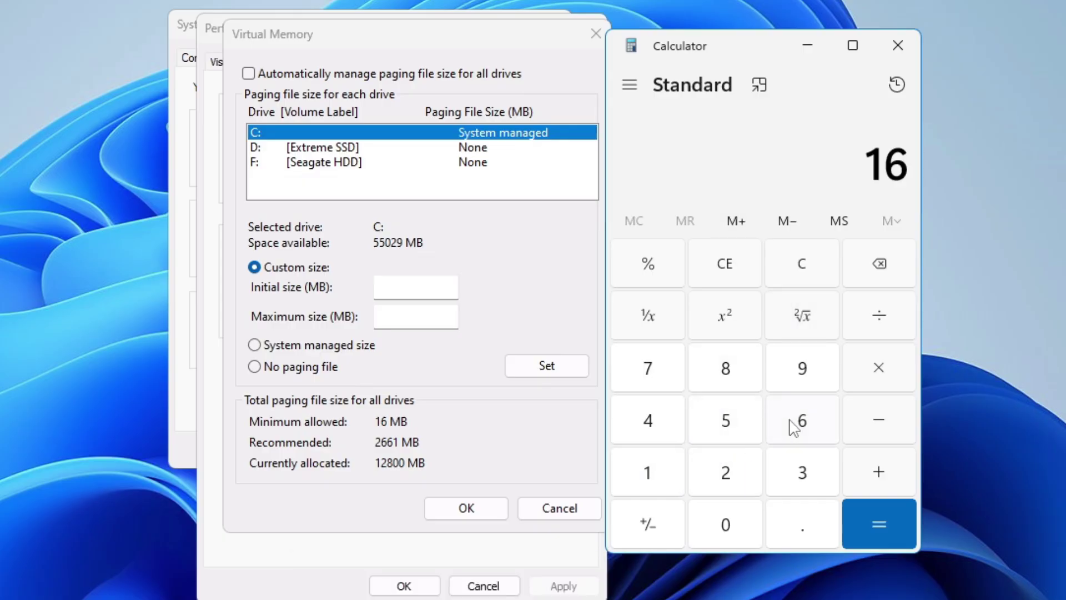
click(882, 373)
click(659, 481)
click(721, 519)
click(747, 467)
click(661, 426)
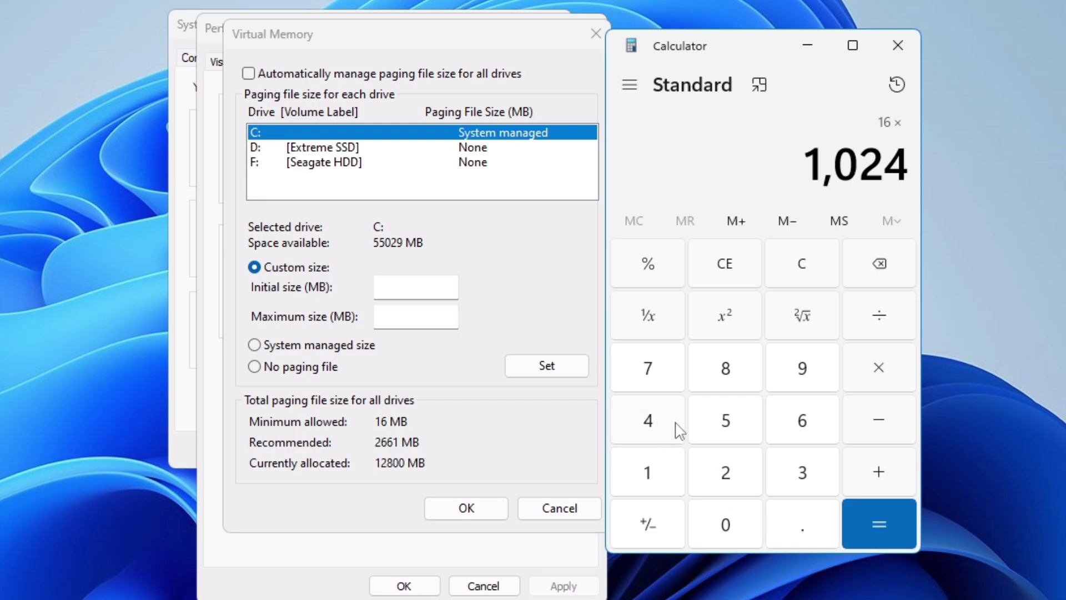
click(862, 521)
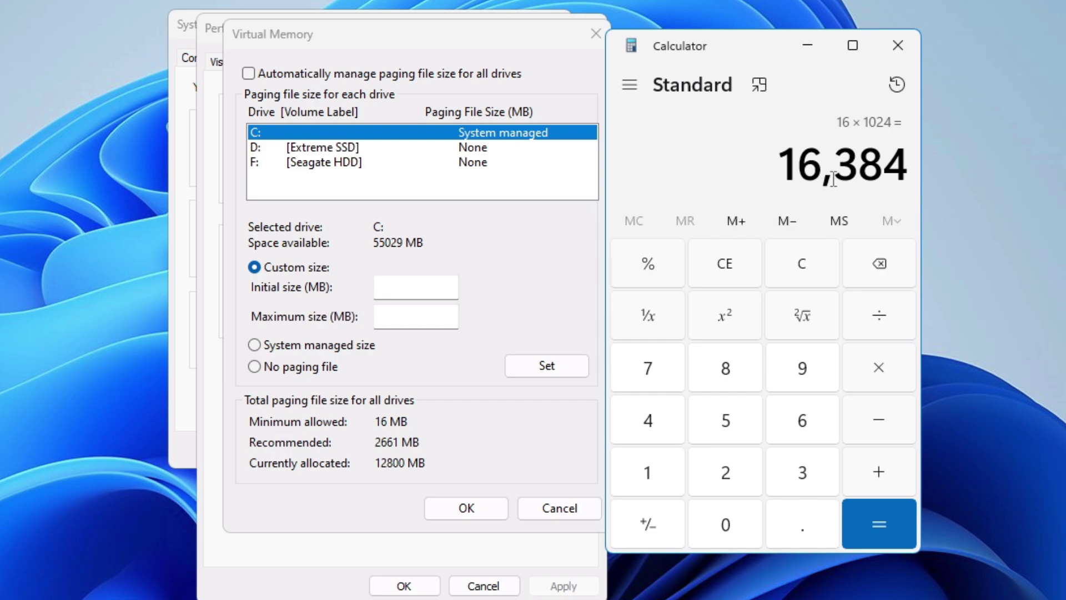
- Give C: a 16384 MB initial and 32768 MB maximum paging file (16384 × 2), and Set it
click(432, 293)
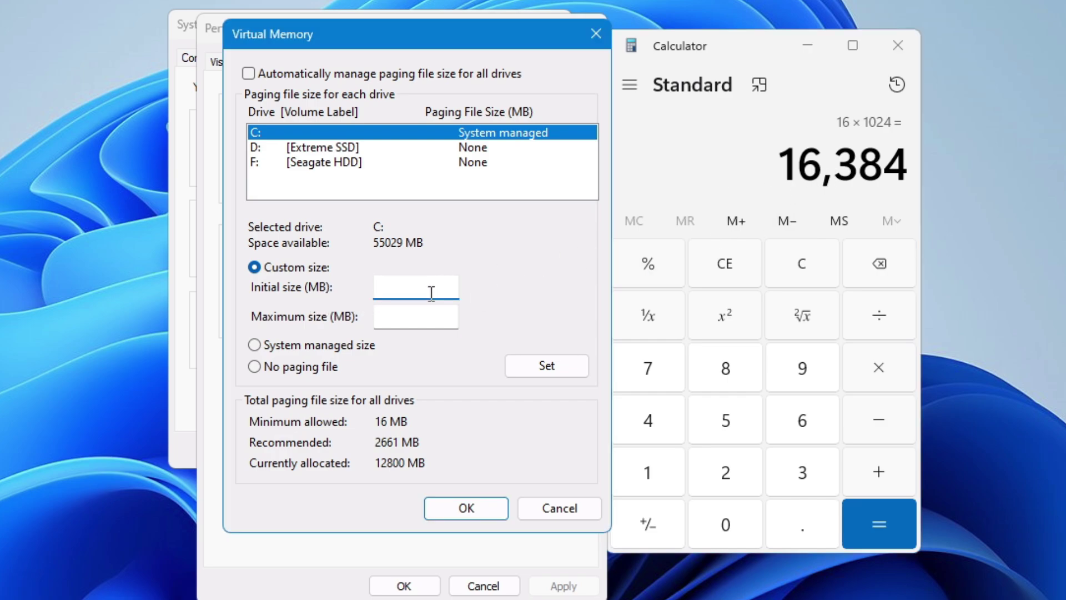
text(16384)
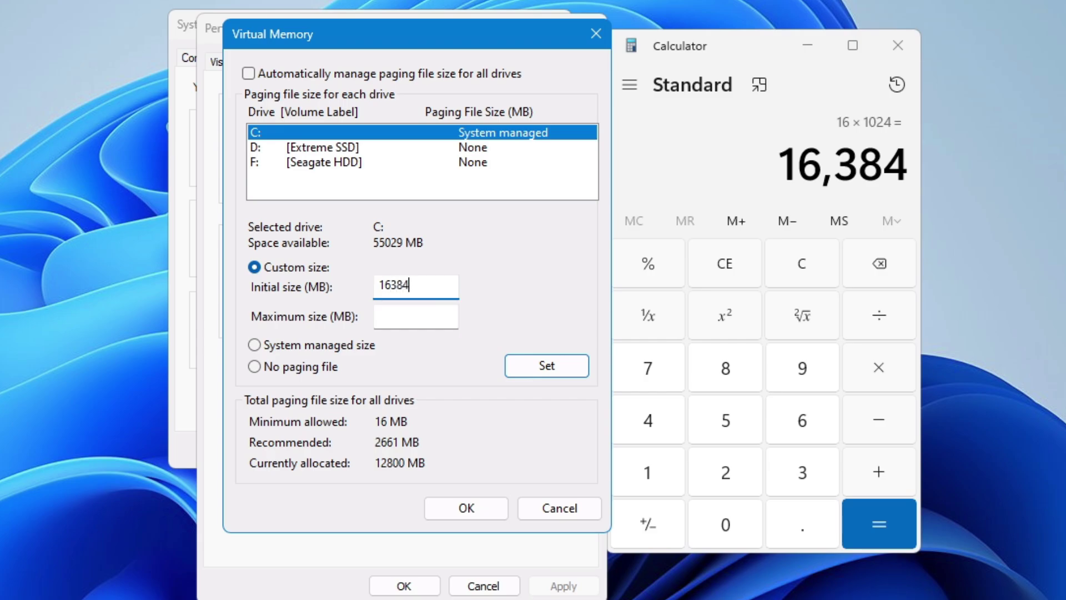
key(Tab)
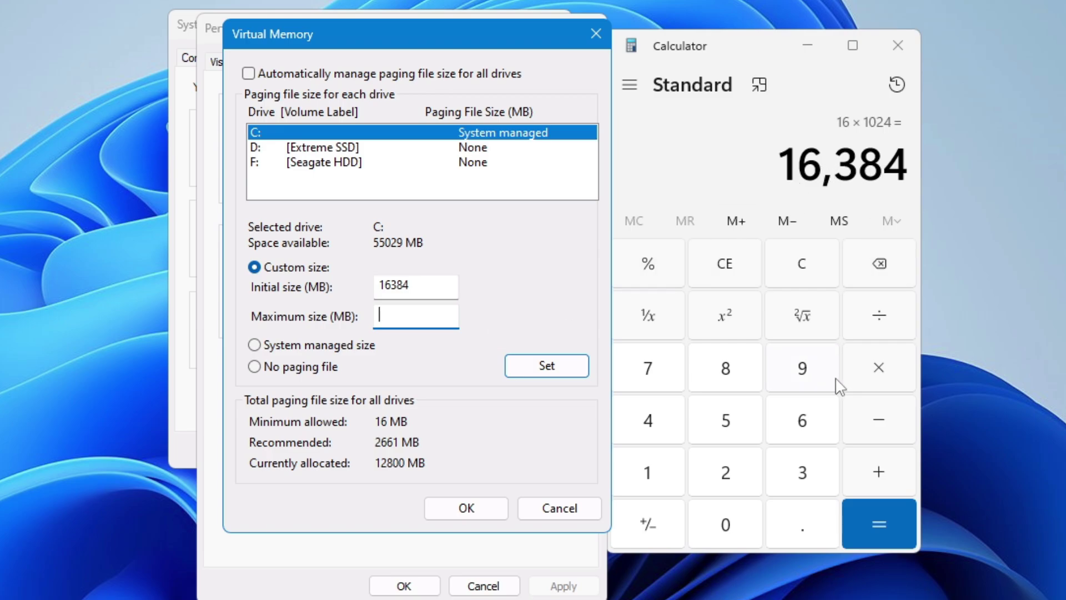
click(880, 367)
click(728, 476)
click(873, 526)
click(433, 315)
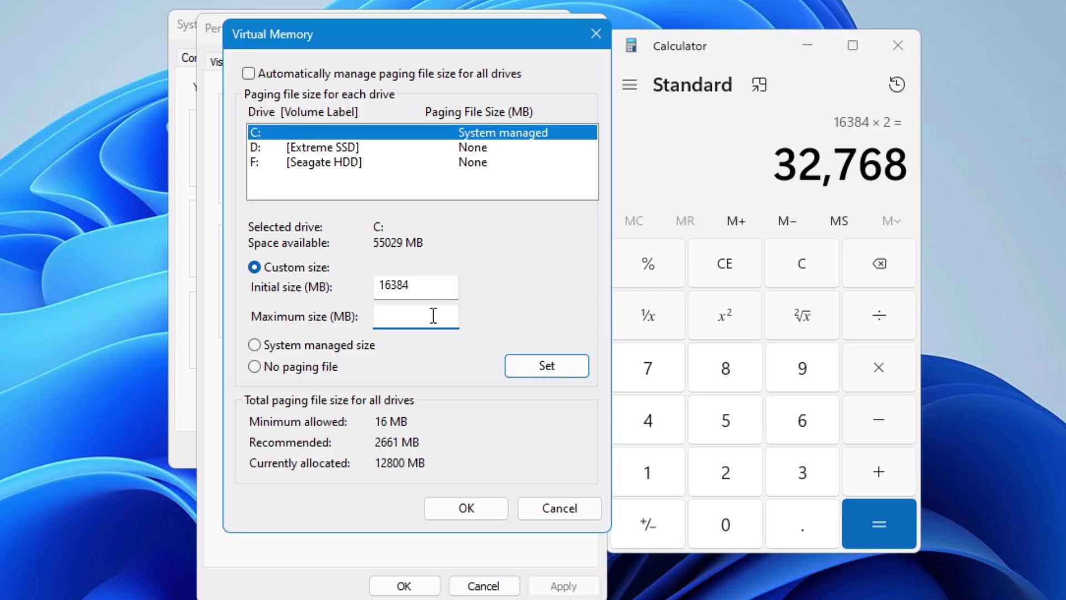
text(32768)
click(516, 362)
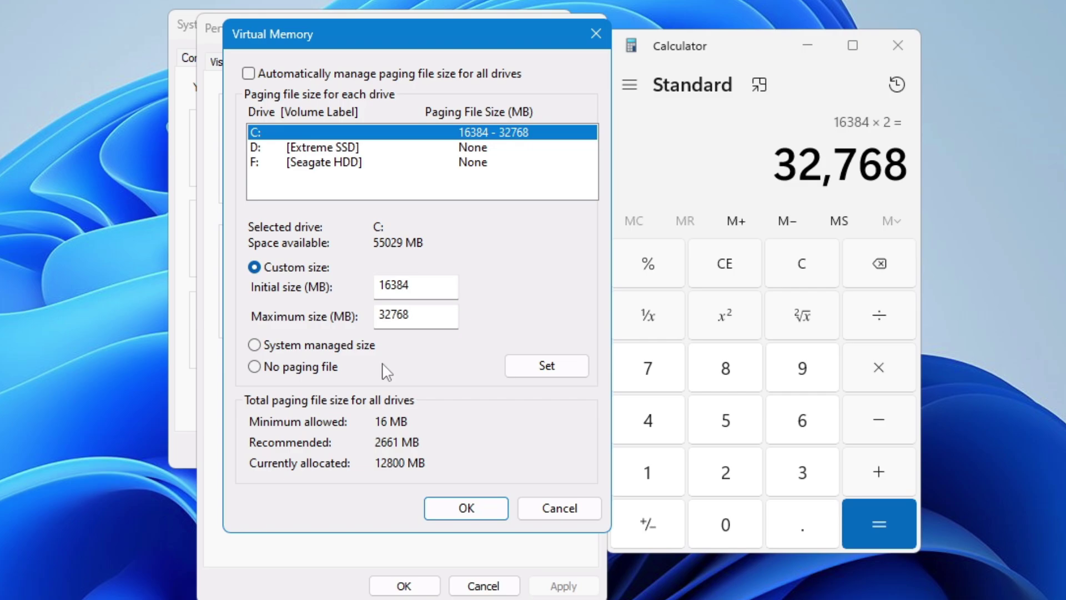
- Confirm the new Virtual Memory settings with OK, bringing up the restart-required notice
click(460, 509)
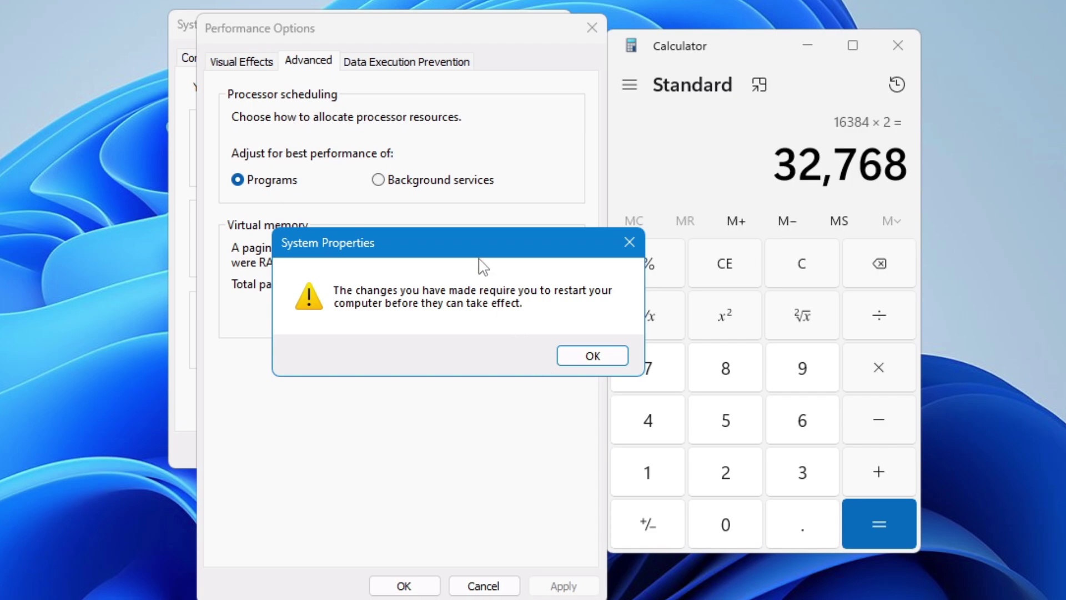
- Dismiss the restart notice, reopen Virtual Memory, and select the 32768 maximum size value
click(628, 243)
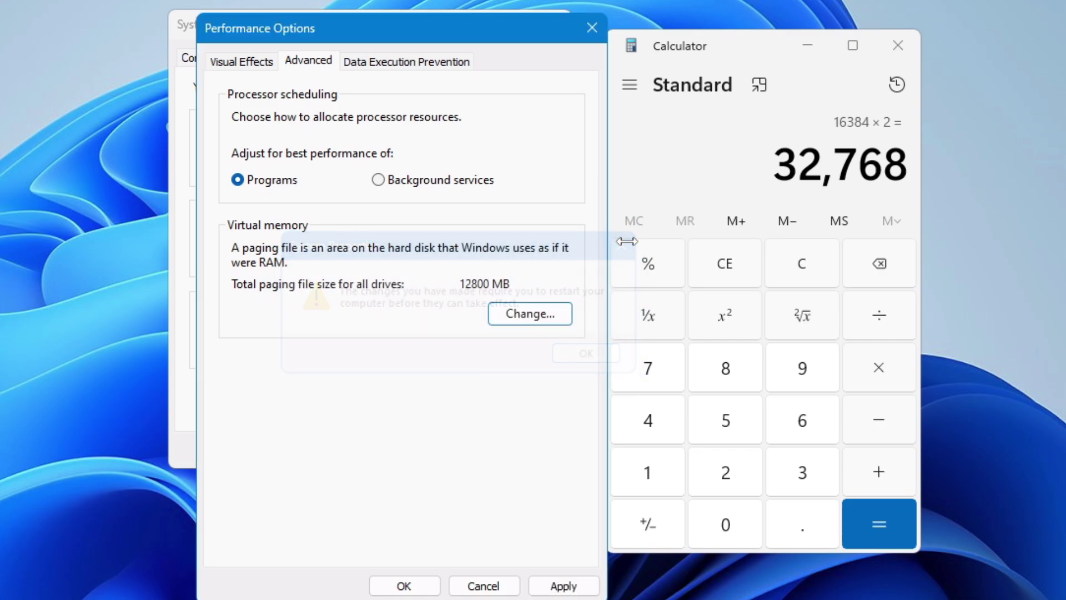
click(532, 313)
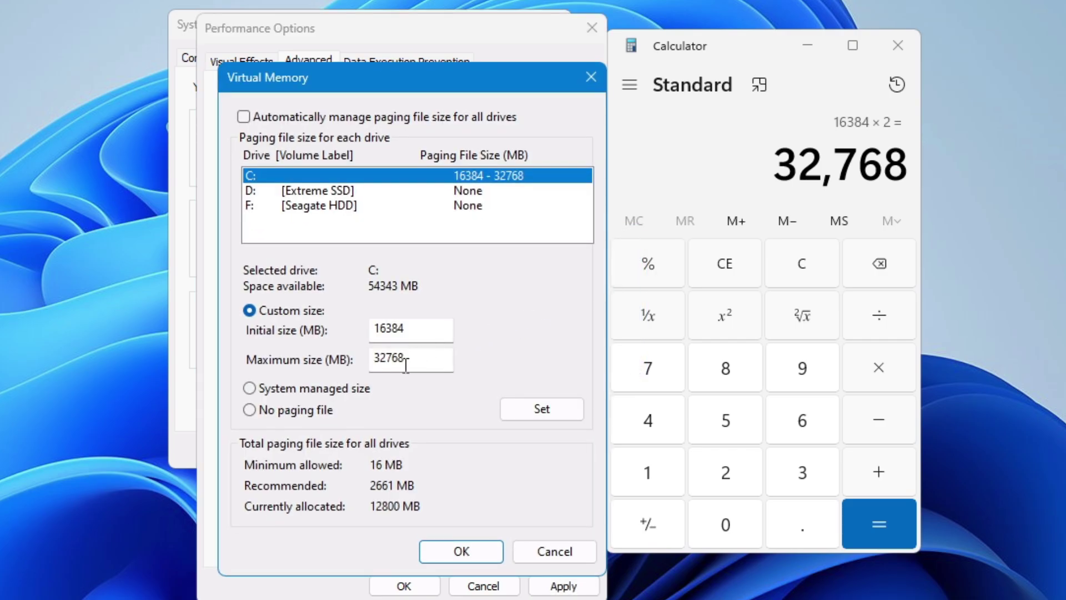
drag(410, 358, 372, 358)
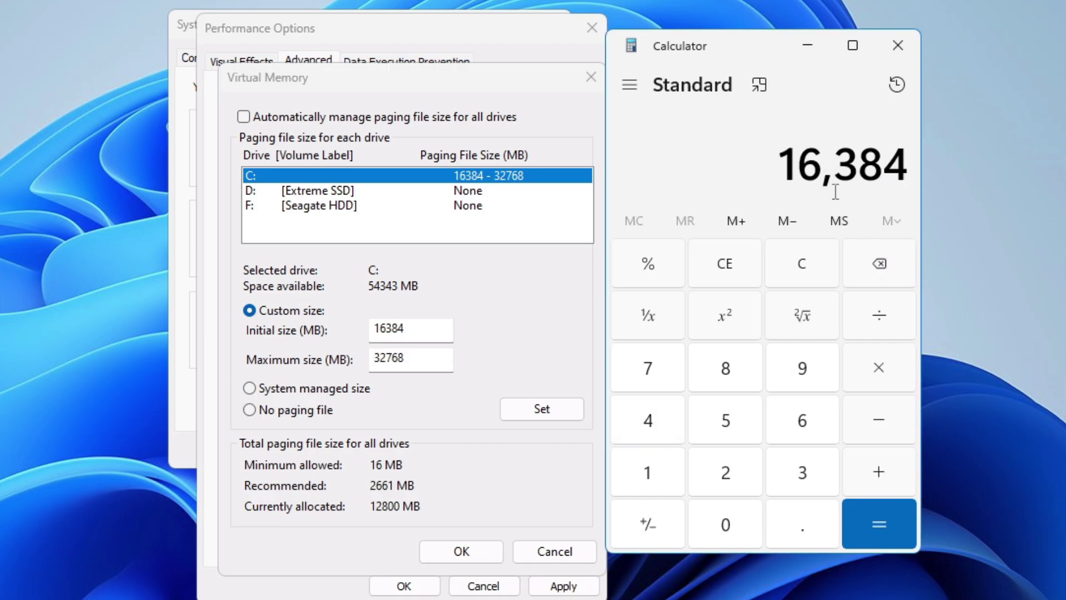
- Multiply 16384 by 1.5 in Calculator to get 24,576
click(895, 371)
click(668, 477)
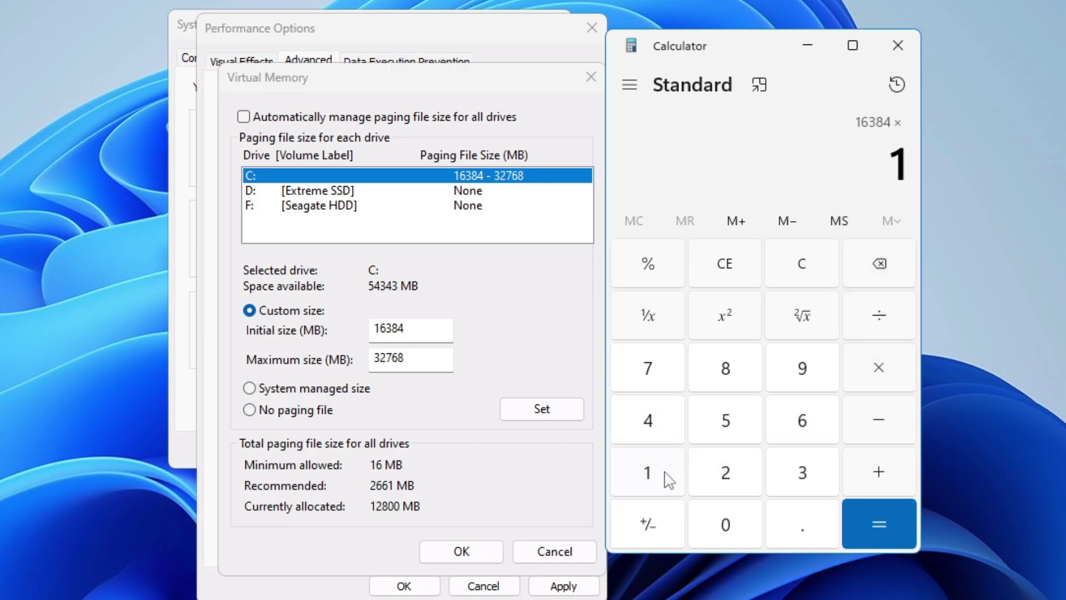
click(802, 524)
click(728, 421)
click(880, 522)
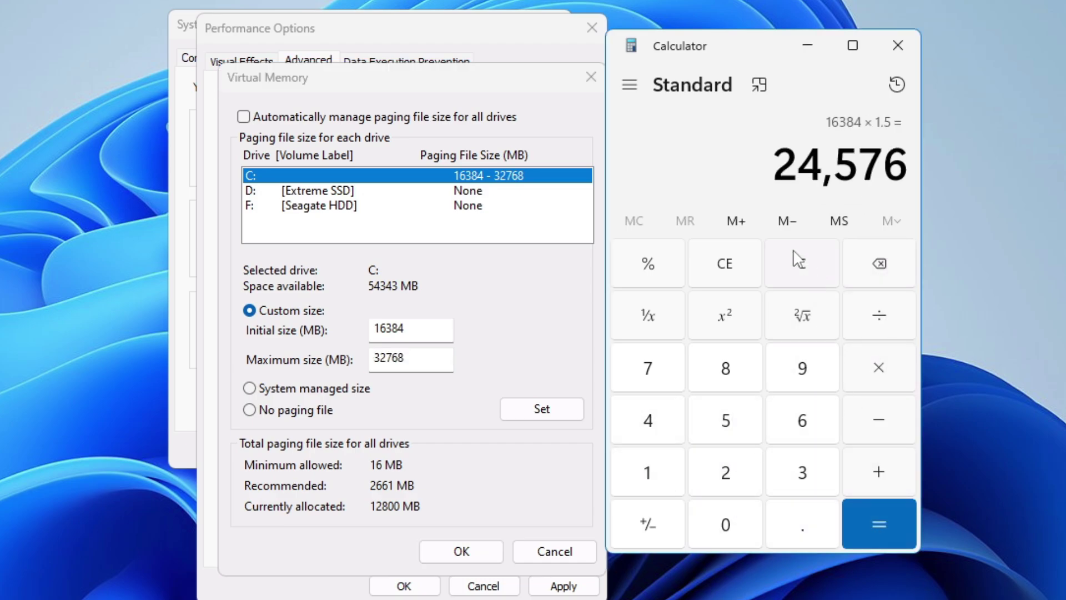
- Go back to C:'s size fields and reselect the 32768 maximum size value
click(435, 358)
drag(435, 358, 363, 363)
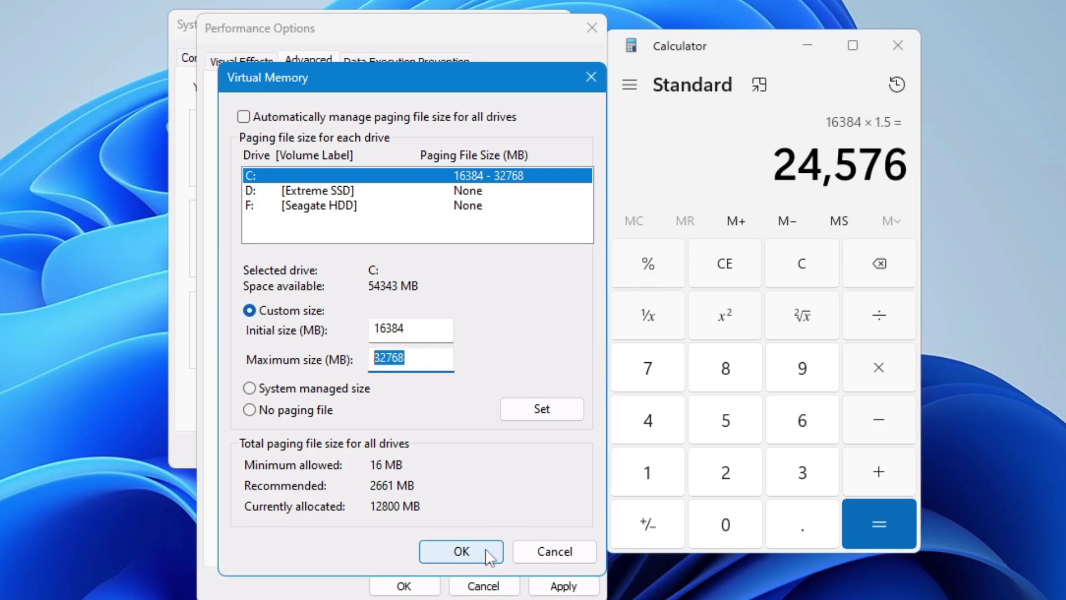
key(shift+Tab)
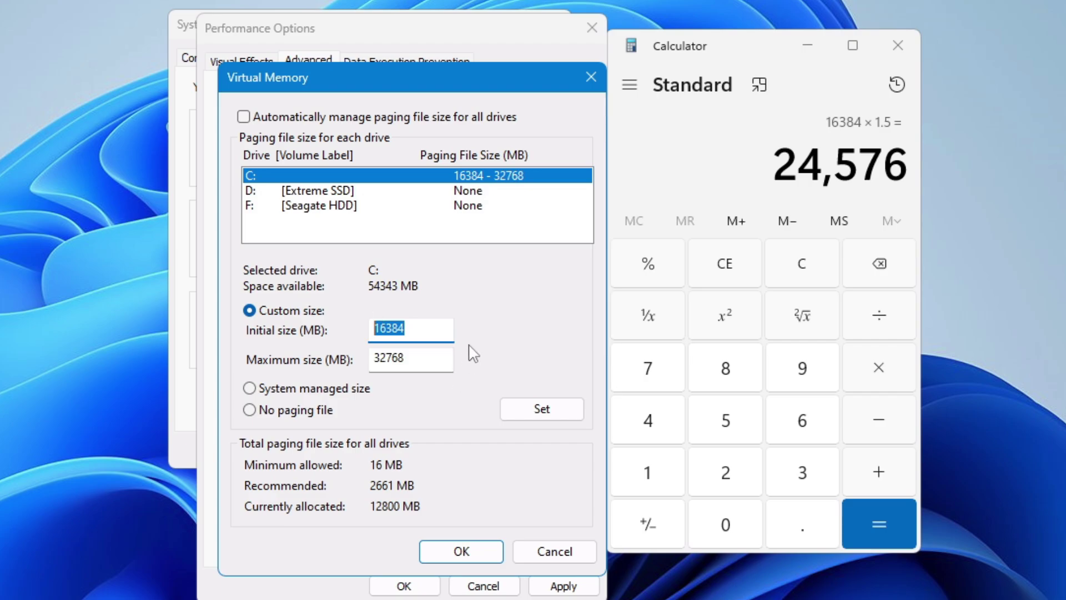
drag(412, 358, 371, 364)
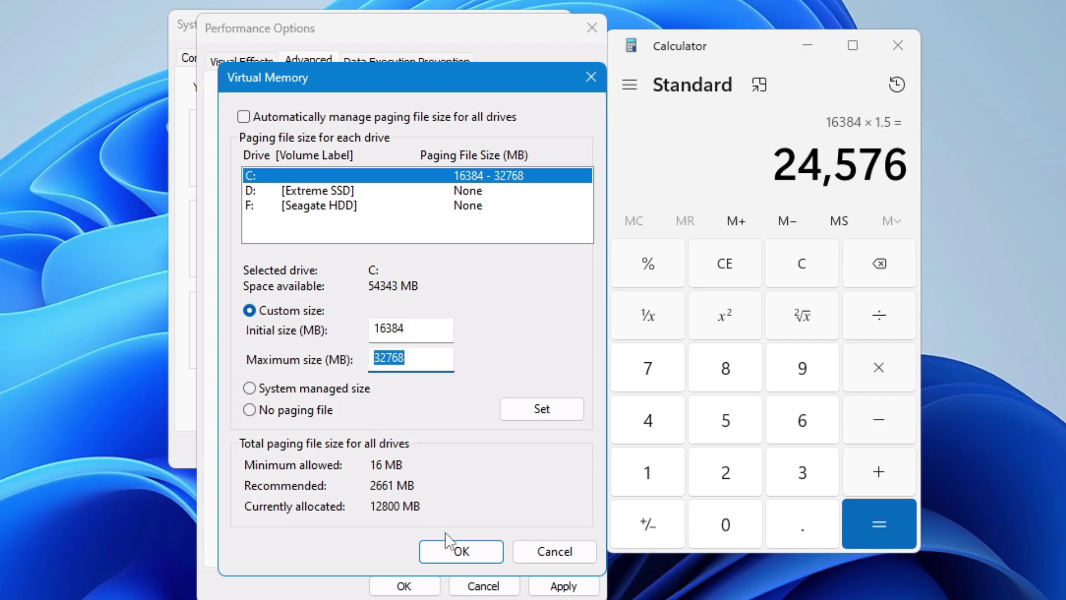
- Confirm the 16384–32768 MB C: paging file, apply and close Performance Options, and close Calculator
click(452, 553)
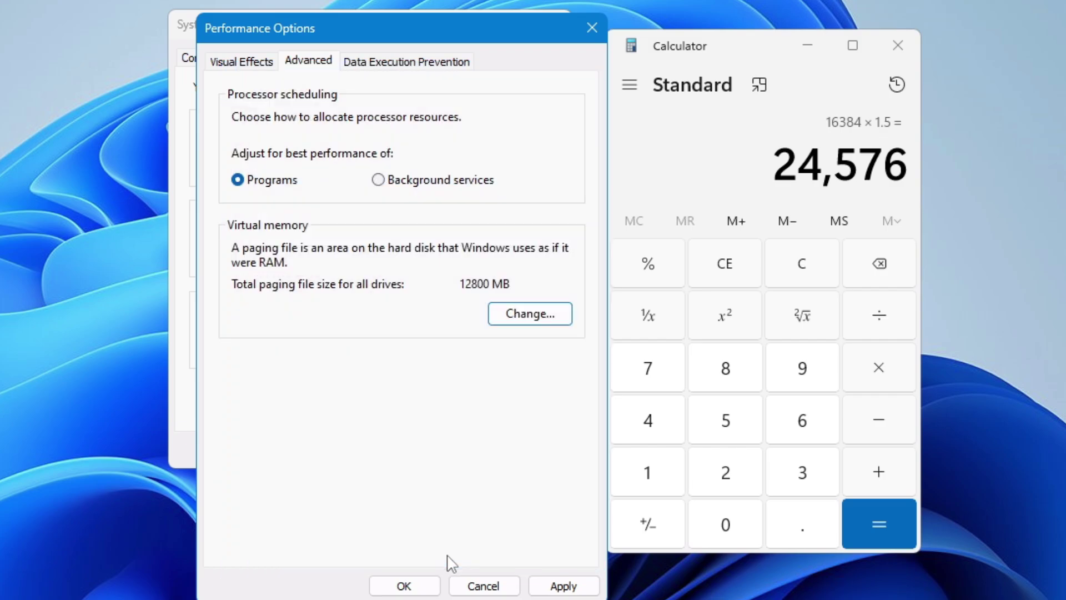
click(564, 585)
click(404, 586)
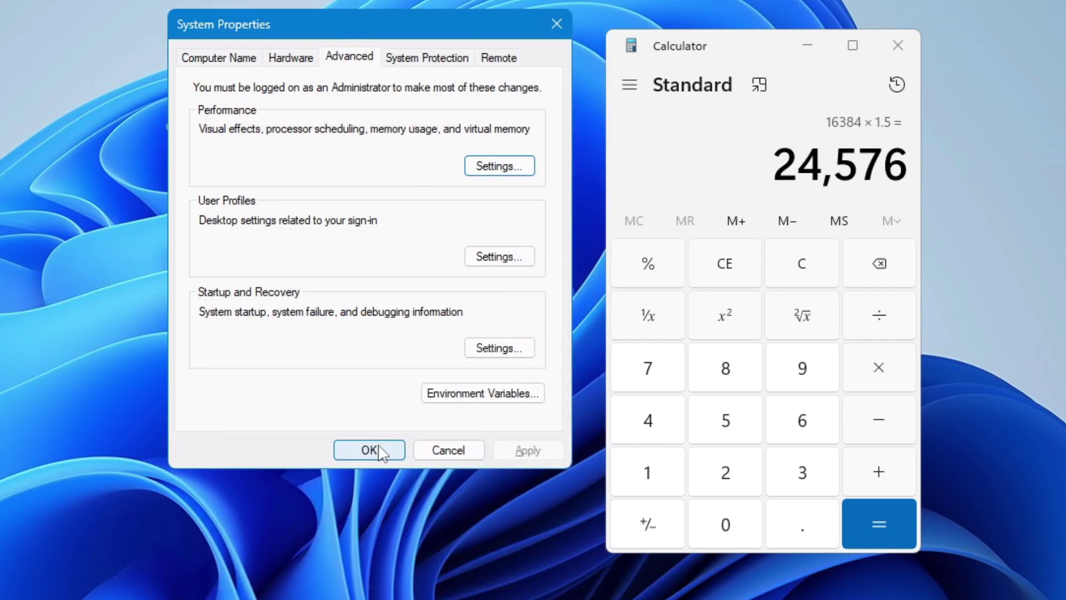
click(899, 45)
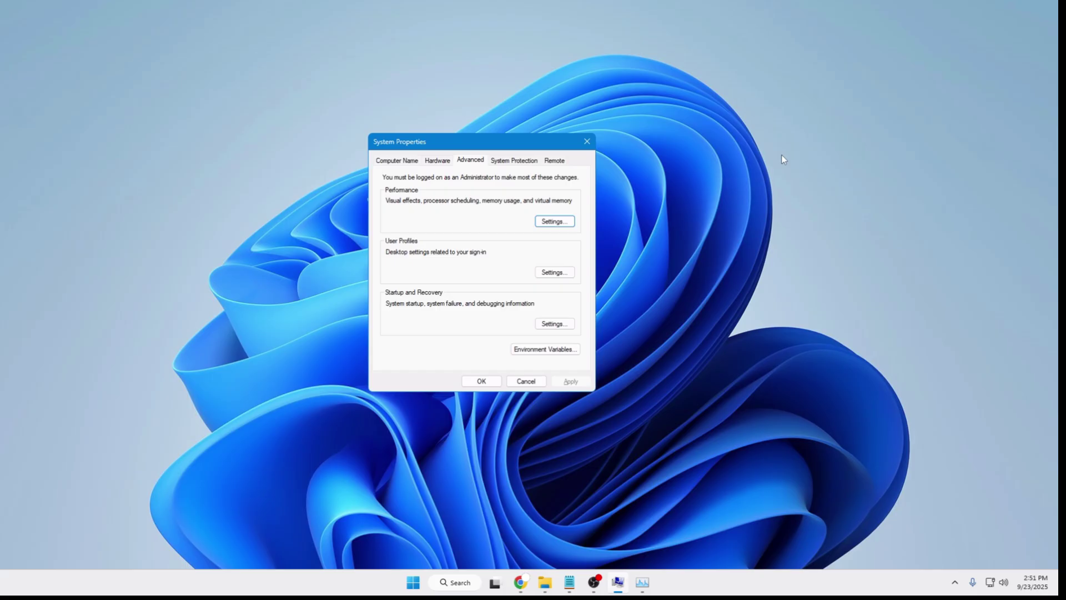